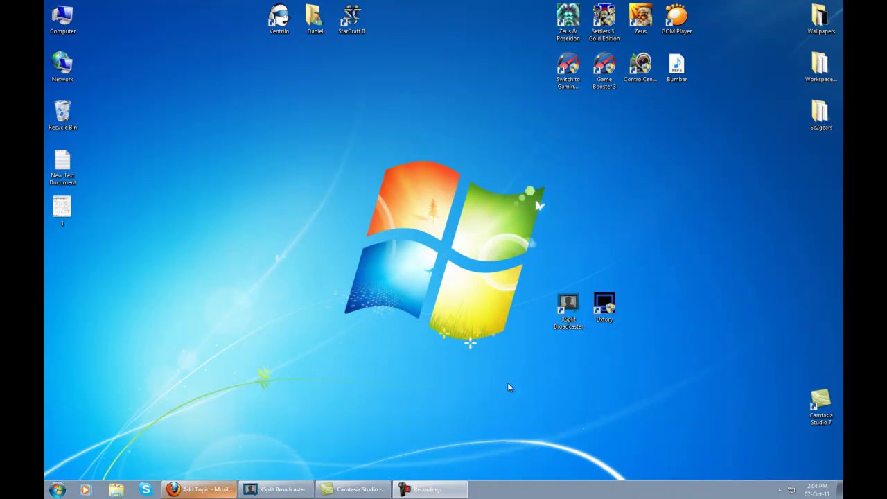
- Look back over the forum post, then minimise the browser and refresh the desktop
left_click(206, 491)
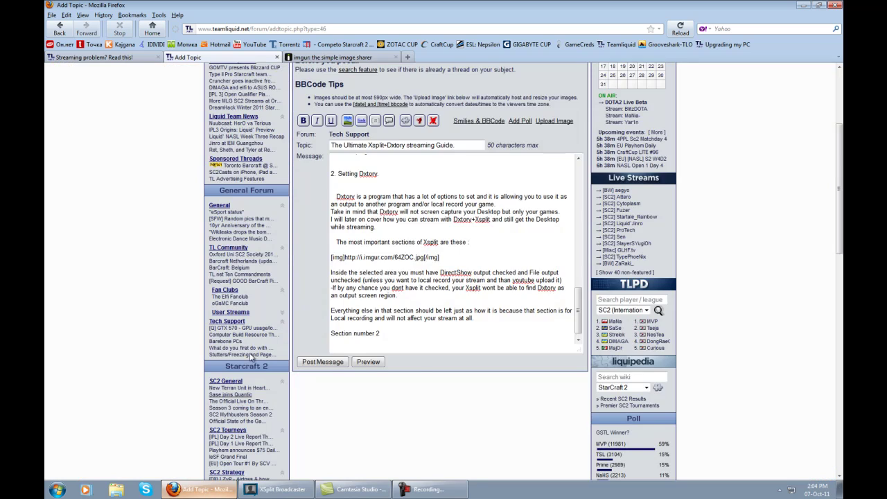
scroll(262, 269, "up", 3)
scroll(262, 269, "down", 3)
left_click(199, 489)
left_click_drag(249, 228, 377, 313)
right_click(376, 313)
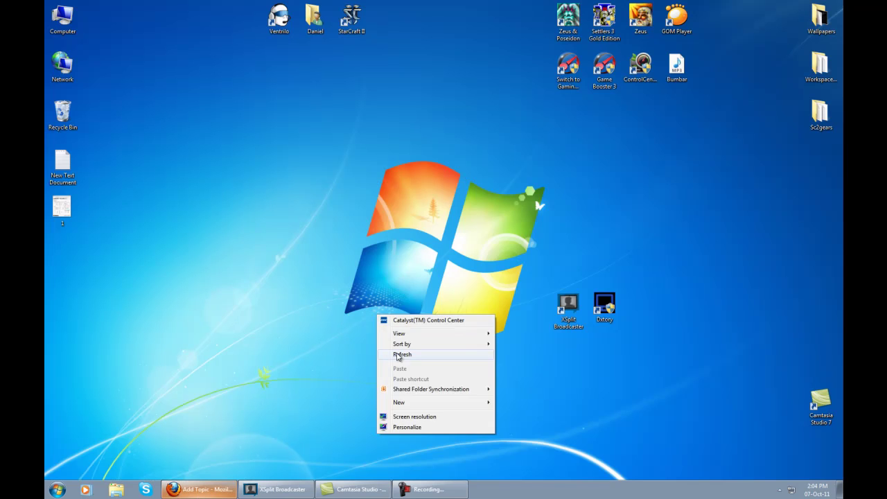
left_click(398, 348)
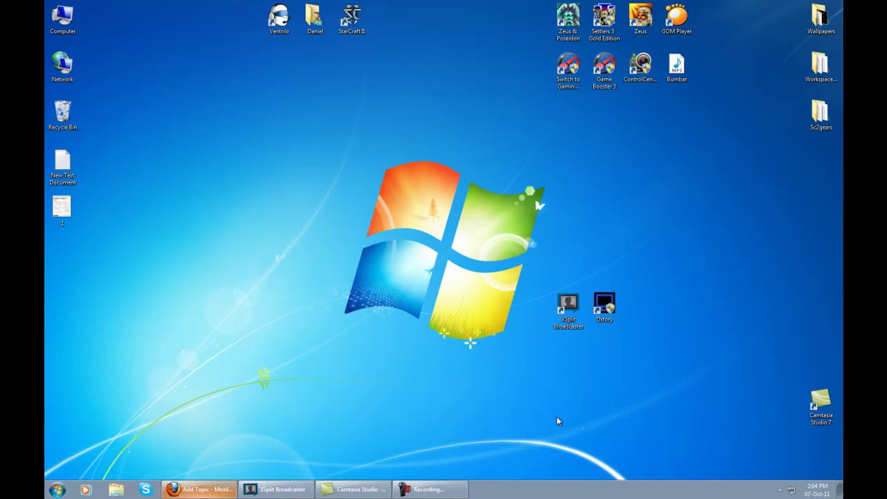
left_click_drag(522, 398, 632, 388)
- Launch Dxtory and review its Target, Overlay and Folder pages, leaving the SC2.exe profile unchanged
left_click(601, 314)
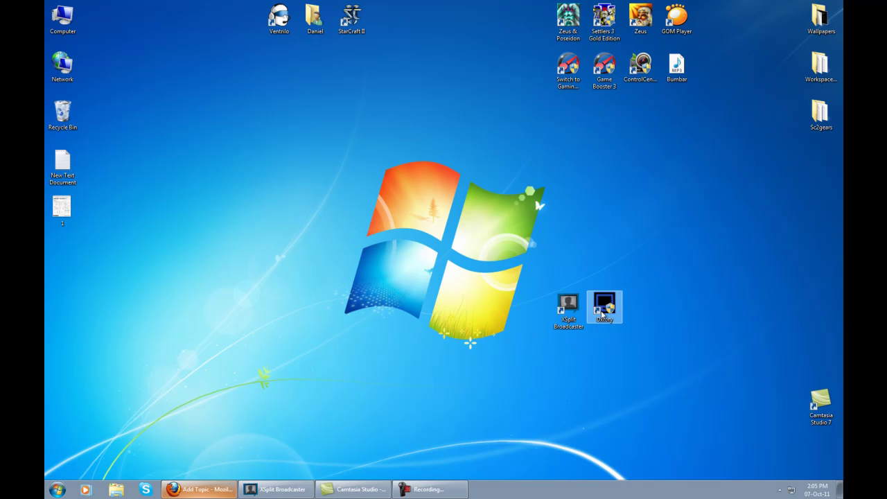
double_click(601, 313)
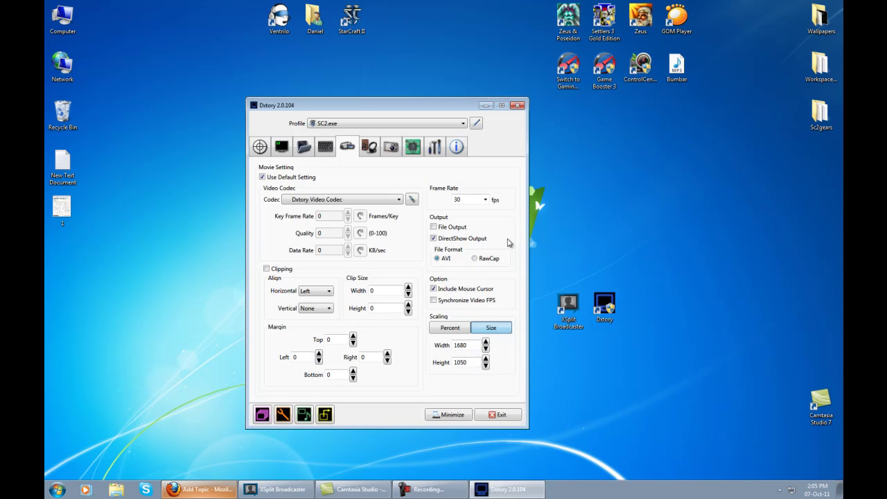
left_click(261, 147)
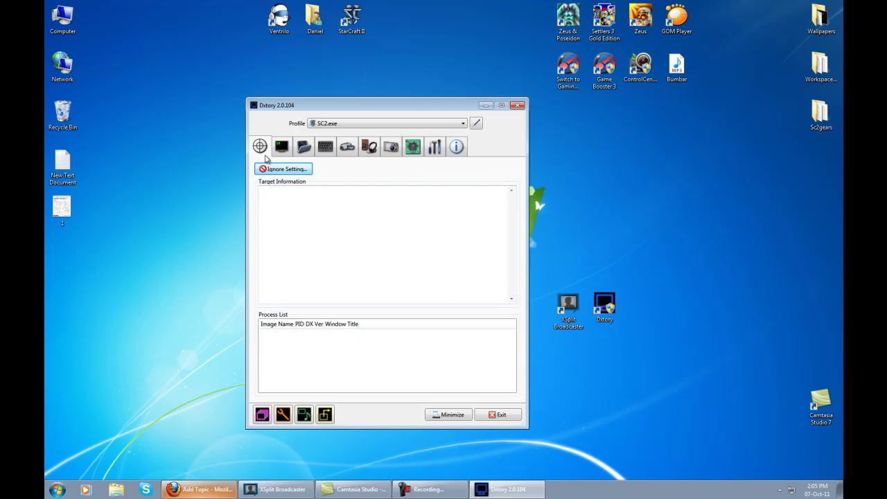
left_click(281, 147)
left_click(304, 147)
left_click(259, 146)
left_click(279, 146)
left_click(323, 126)
left_click(325, 129)
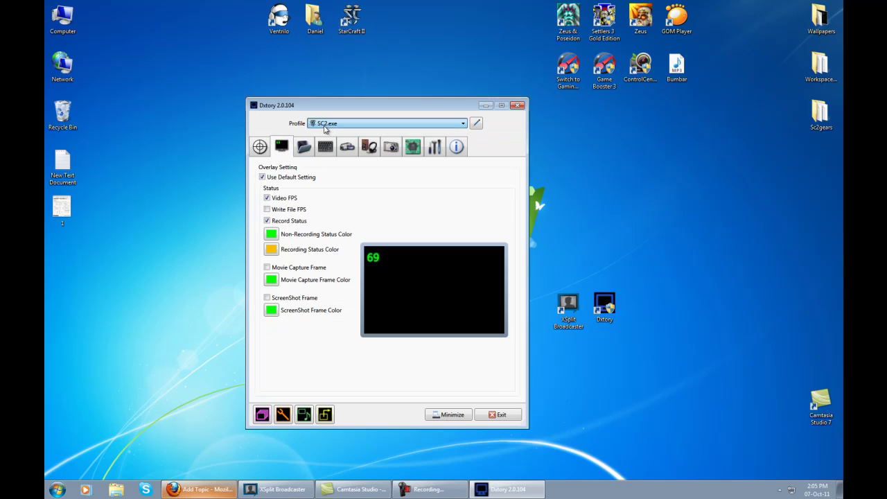
- Recheck the Target, Folder and Overlay pages, then confirm F12 for movie capture and F11 for screenshots
left_click(265, 146)
left_click(303, 147)
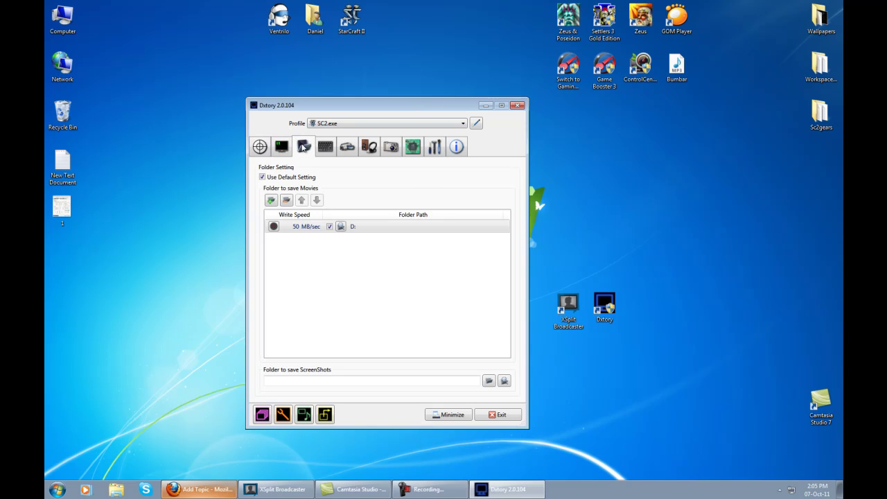
left_click(290, 148)
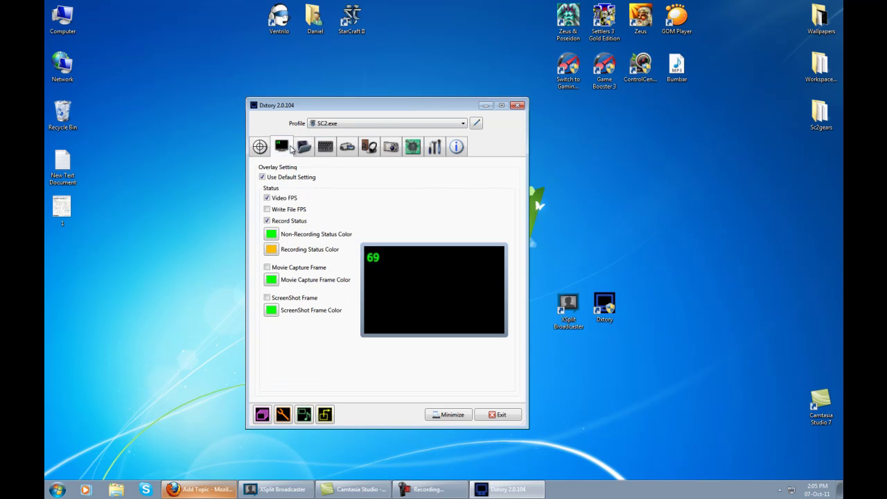
left_click(304, 148)
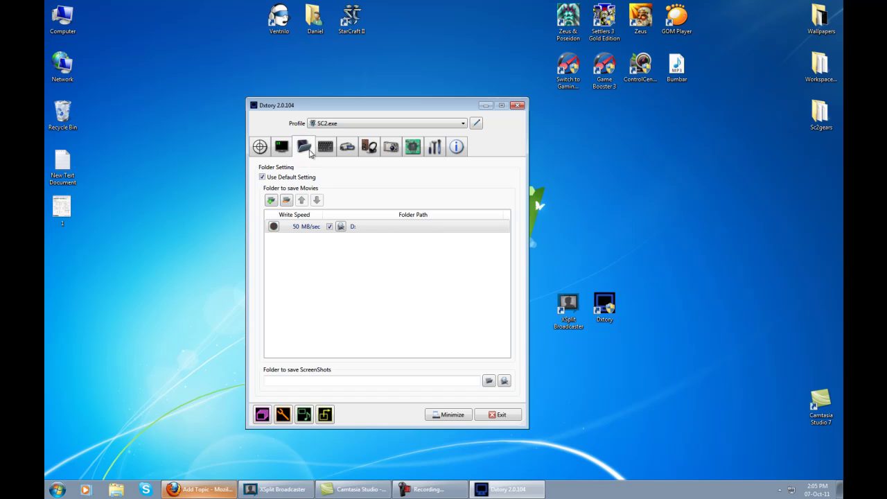
left_click(328, 151)
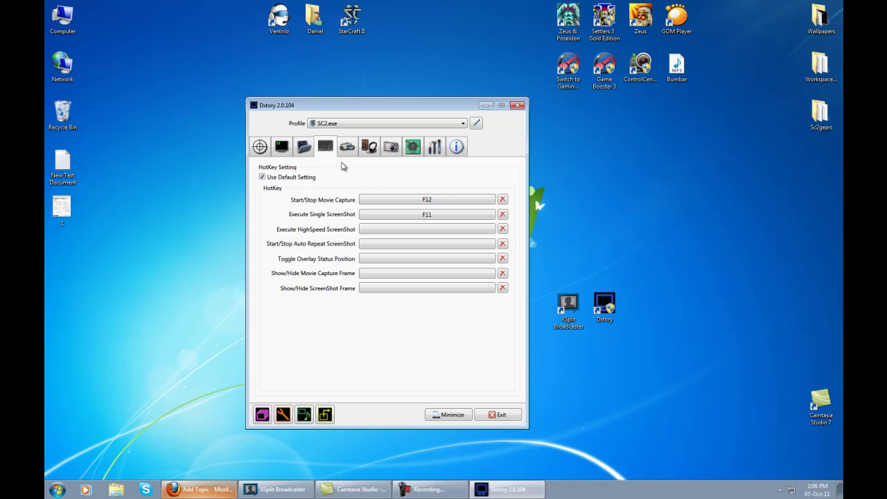
left_click(346, 147)
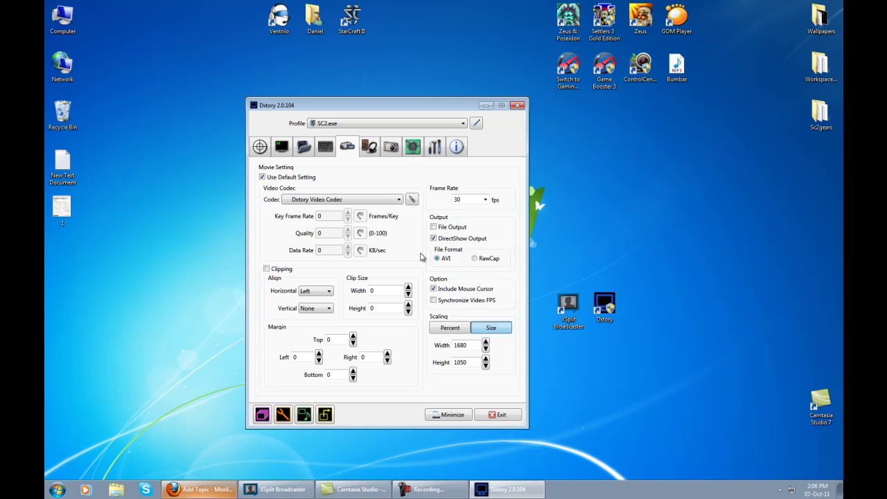
left_click(278, 489)
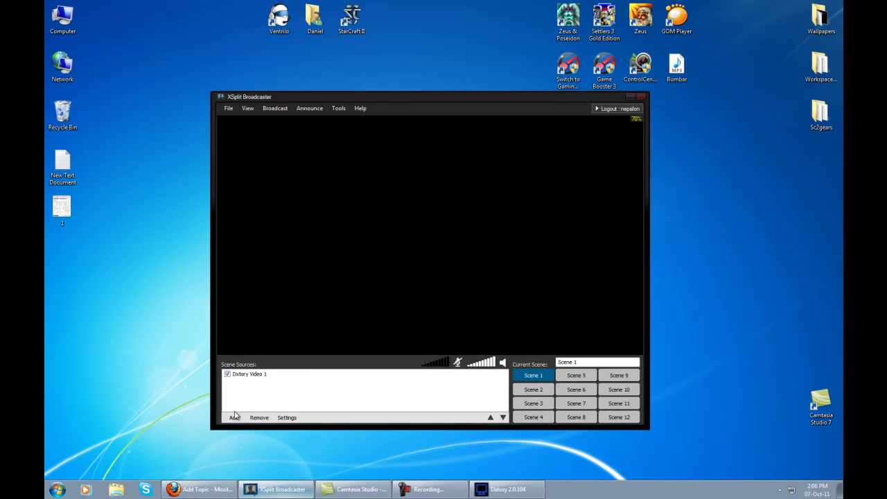
left_click(234, 418)
mouse_move(258, 353)
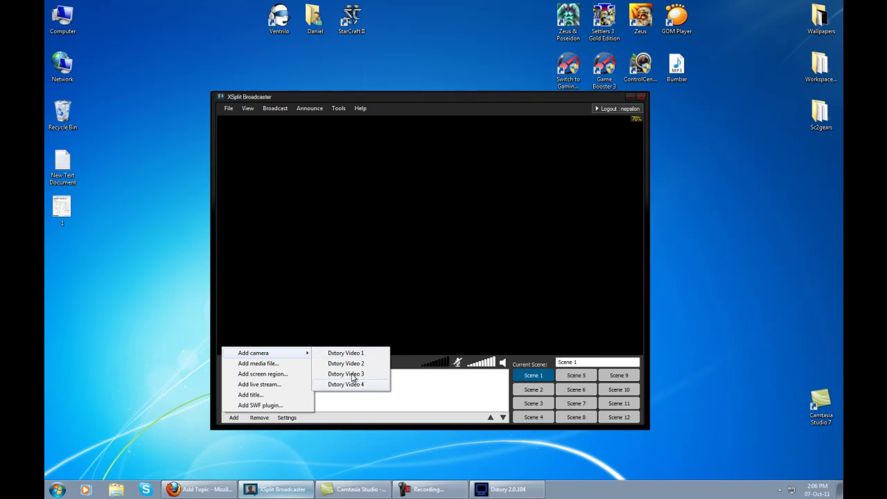
left_click(352, 353)
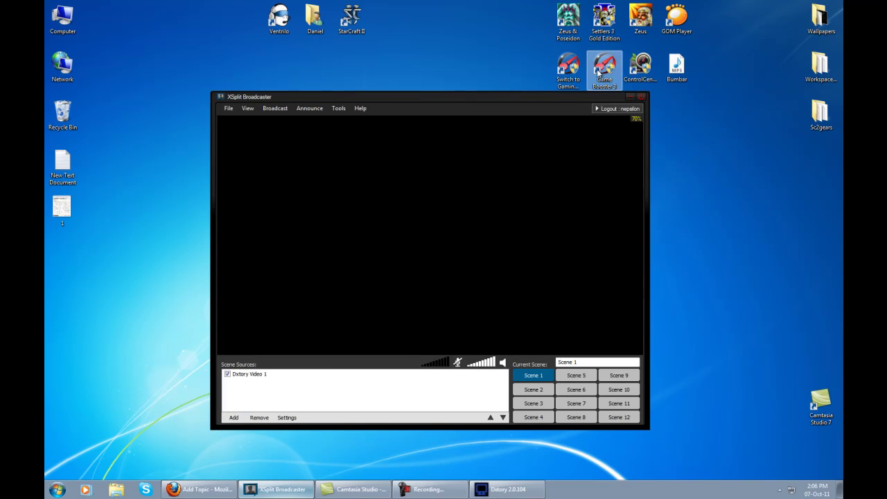
left_click(629, 97)
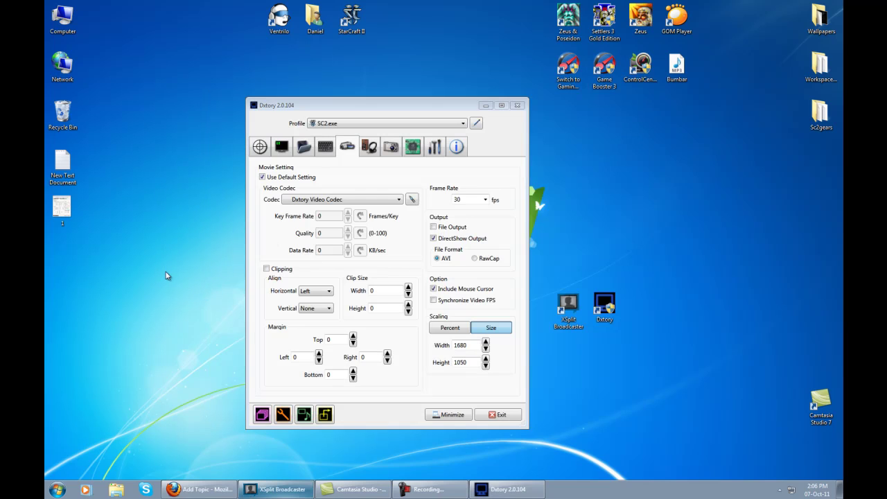
right_click(205, 210)
left_click(222, 248)
left_click(350, 154)
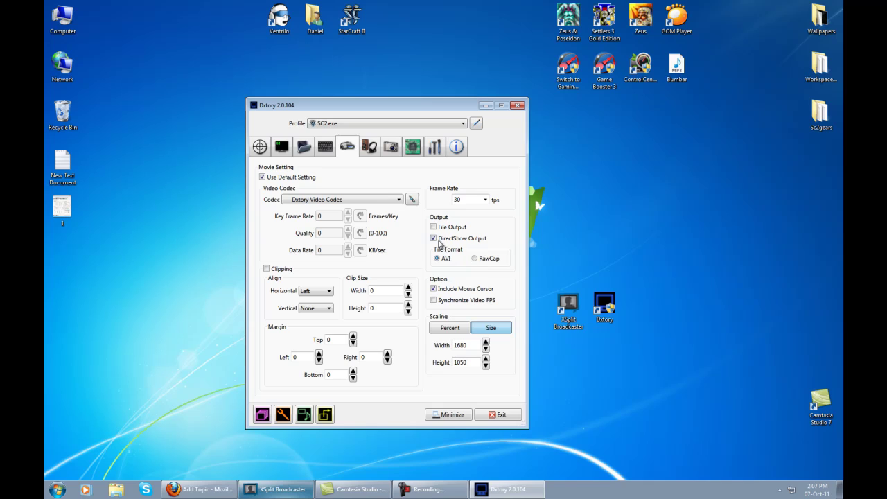
left_click_drag(471, 346, 431, 352)
left_click(490, 328)
- Review the audio format list and keep Speakers as the recording device, then view Advanced settings
left_click(369, 147)
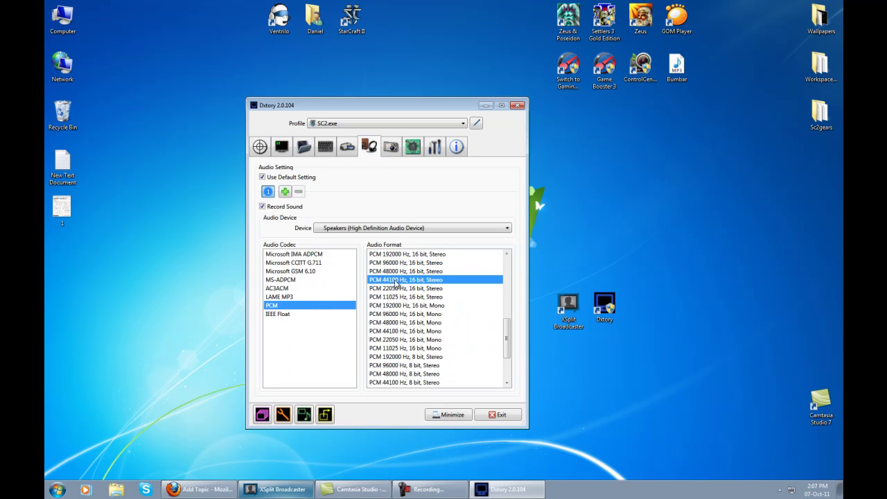
left_click_drag(508, 340, 509, 330)
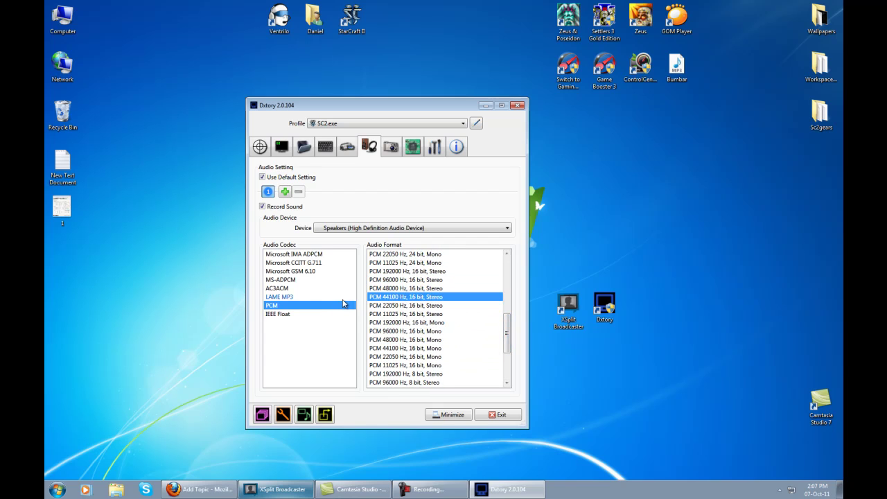
left_click(339, 227)
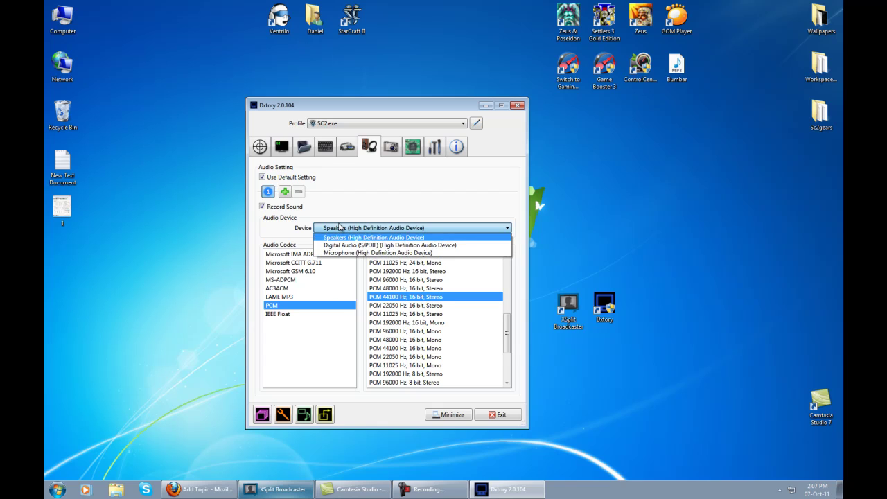
left_click(366, 237)
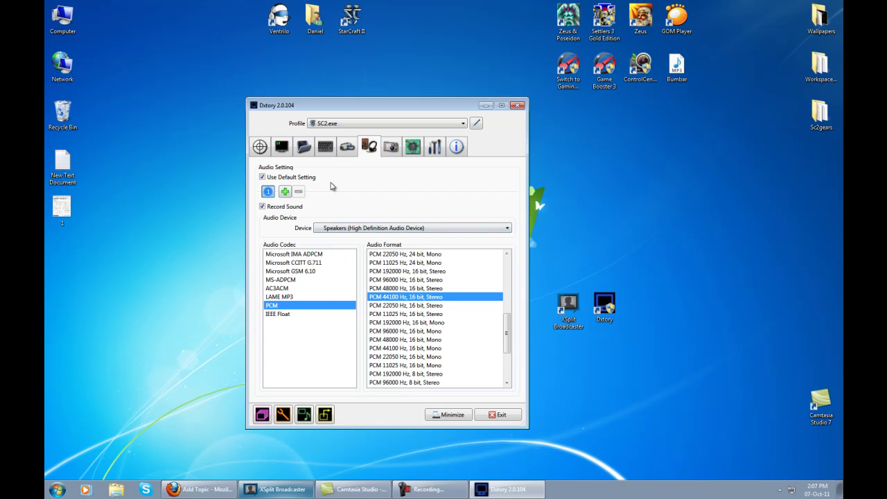
left_click(412, 147)
left_click(393, 149)
left_click(412, 146)
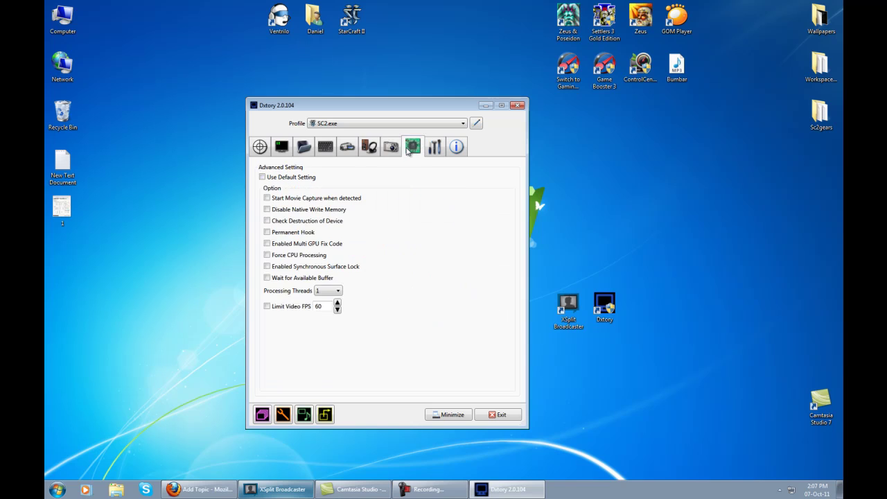
left_click(386, 151)
left_click(412, 147)
left_click(268, 308)
left_click(268, 311)
left_click_drag(170, 346, 312, 133)
left_click_drag(395, 2, 339, 66)
left_click_drag(340, 2, 366, 84)
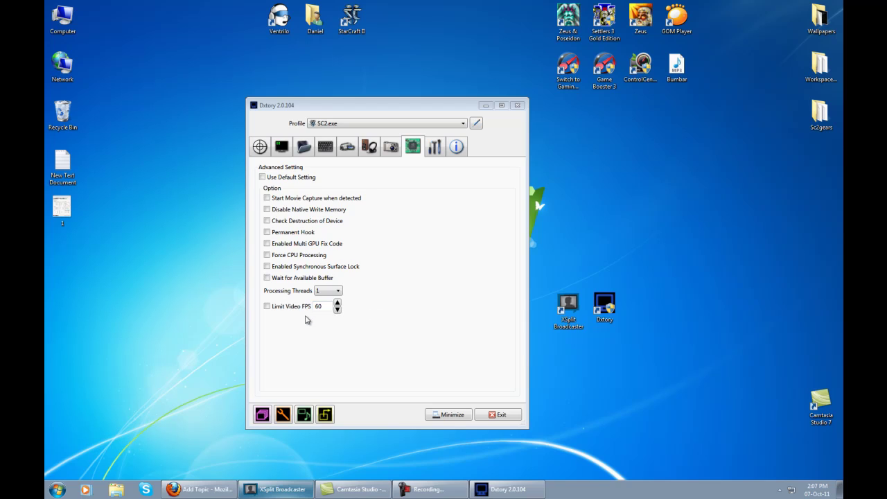
left_click(291, 309)
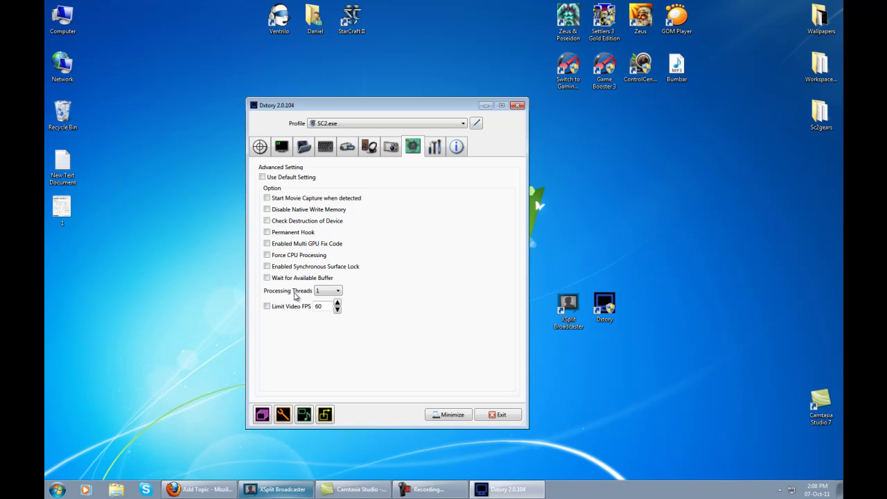
left_click(335, 293)
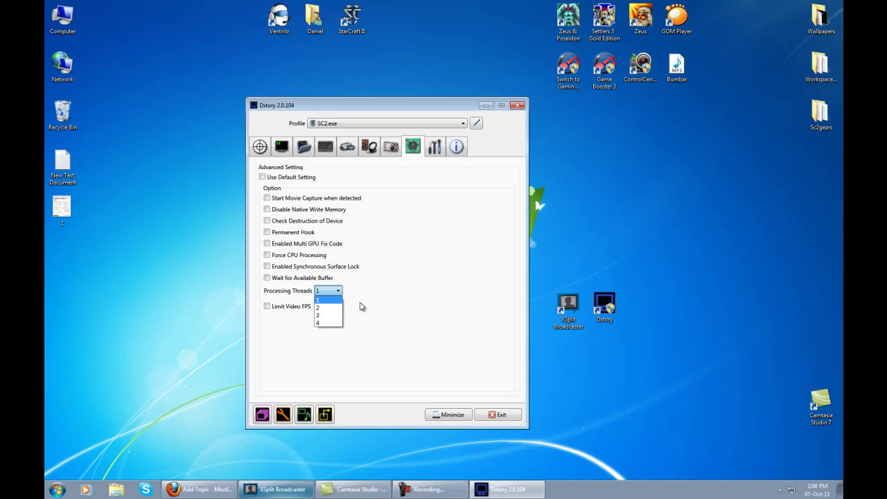
left_click(321, 324)
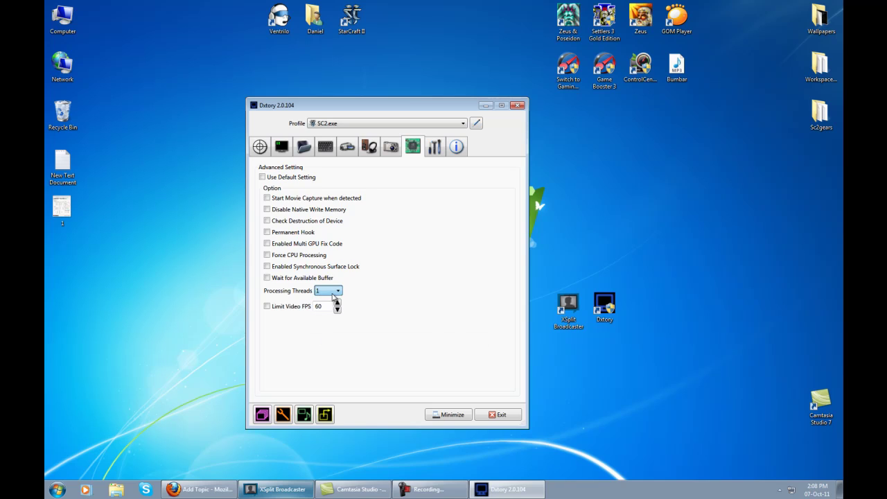
left_click(336, 293)
left_click(335, 299)
left_click(334, 293)
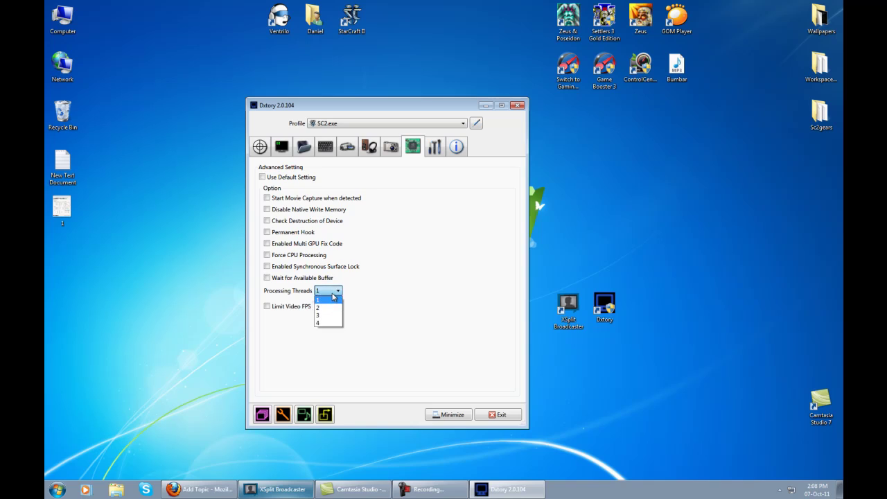
left_click(334, 295)
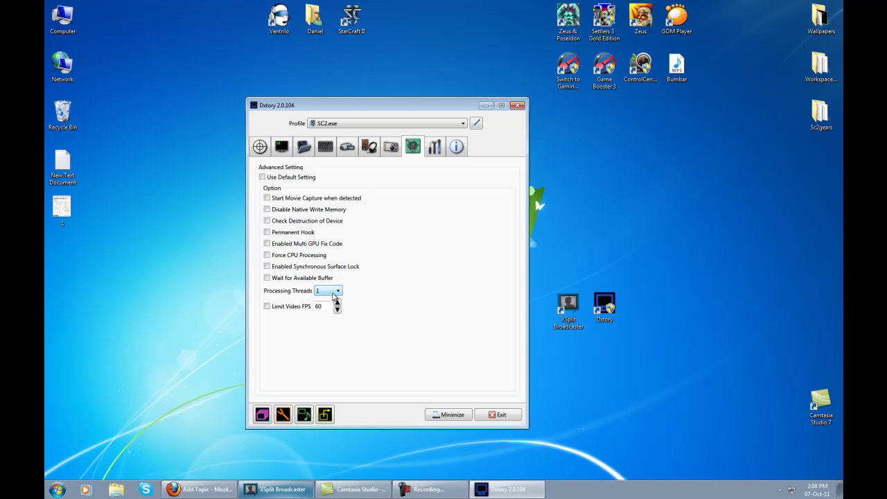
- Open Dxtory's video output settings and confirm the 1680 x 1050 WSXGA+ resolution preset
left_click(325, 415)
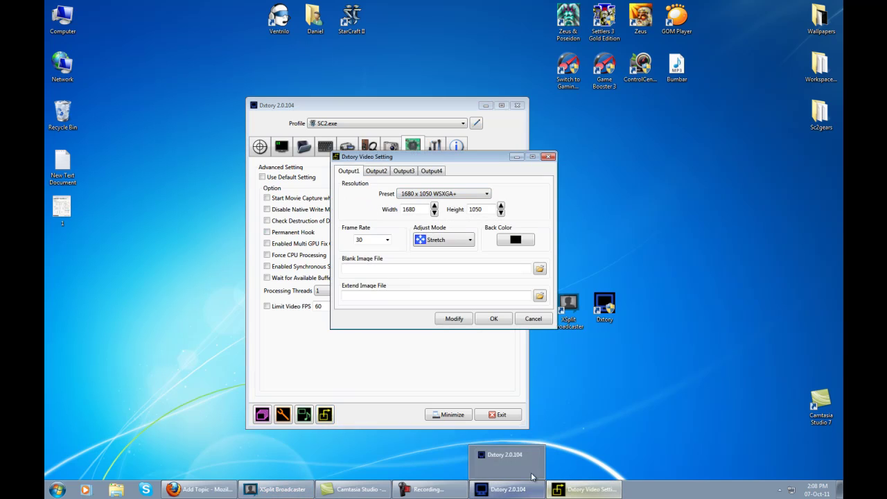
left_click(568, 280)
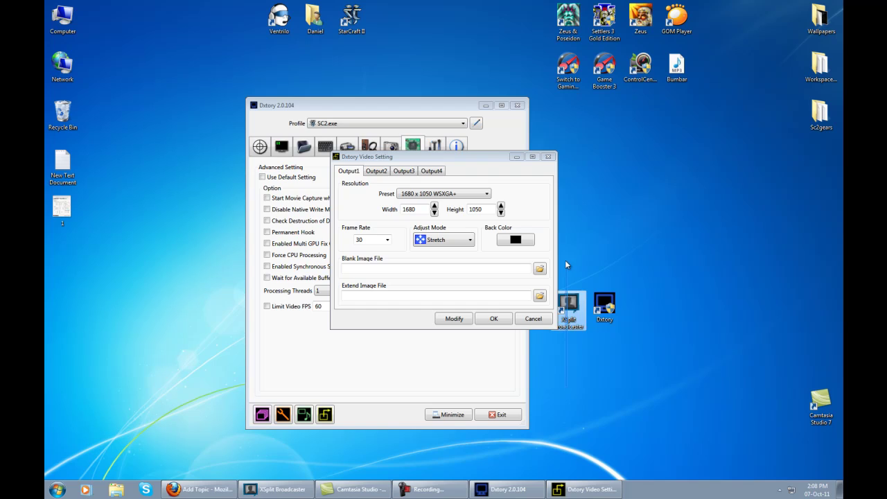
left_click(343, 174)
double_click(409, 208)
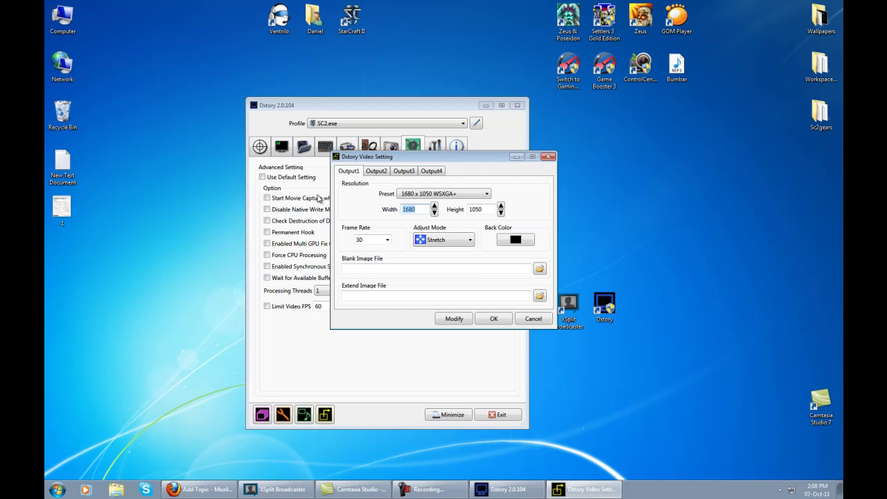
left_click(419, 194)
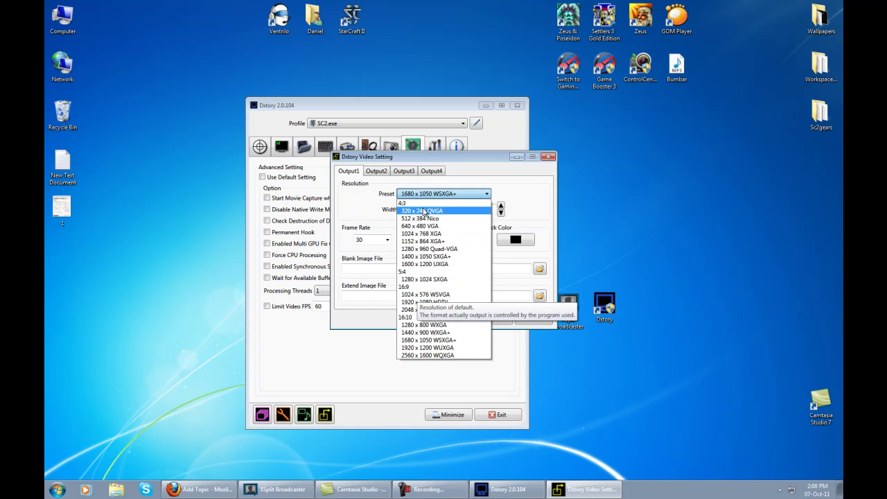
left_click(444, 194)
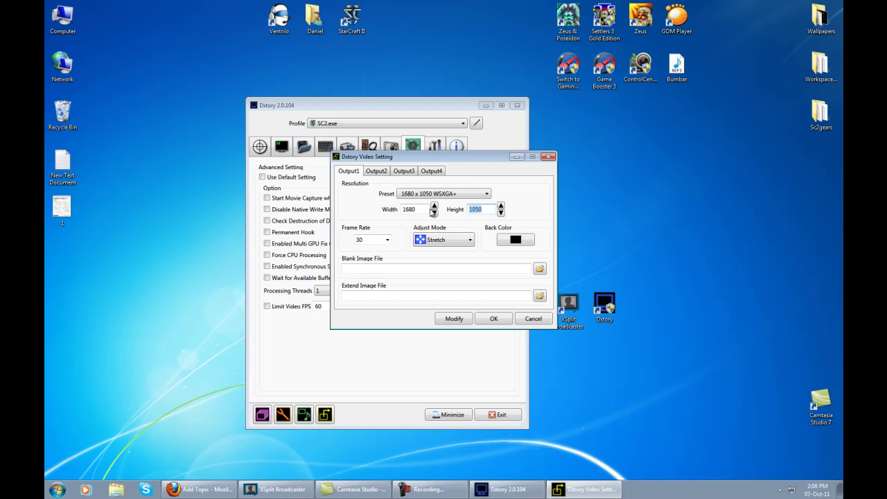
left_click(481, 206)
left_click(420, 196)
left_click(420, 197)
- Keep Stretch as the adjust mode and 30 fps frame rate, then bring XSplit Broadcaster forward
left_click(441, 240)
left_click(441, 249)
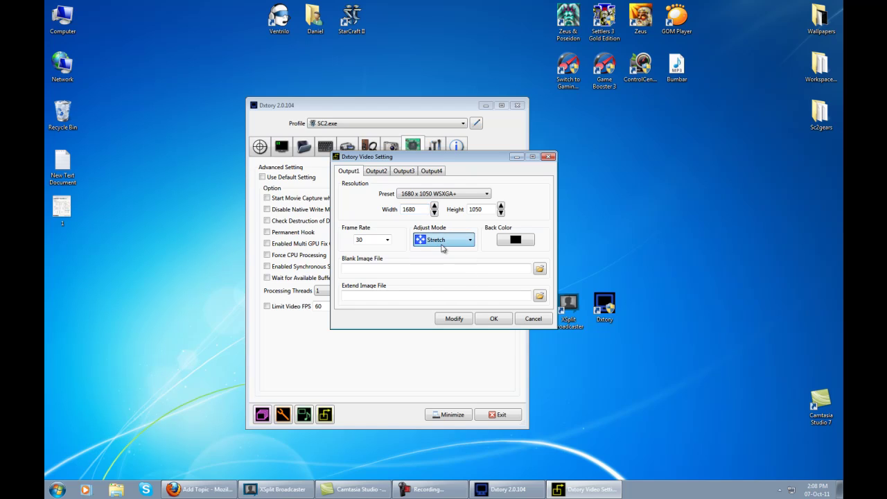
left_click(356, 239)
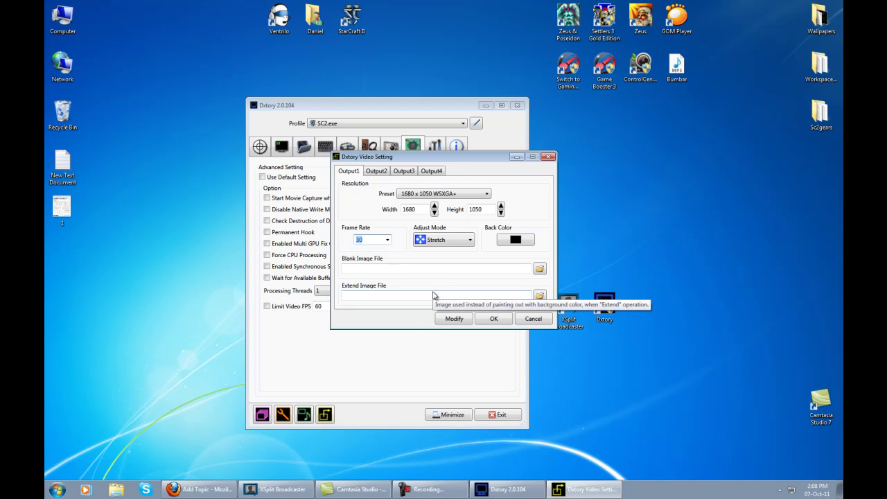
left_click(416, 209)
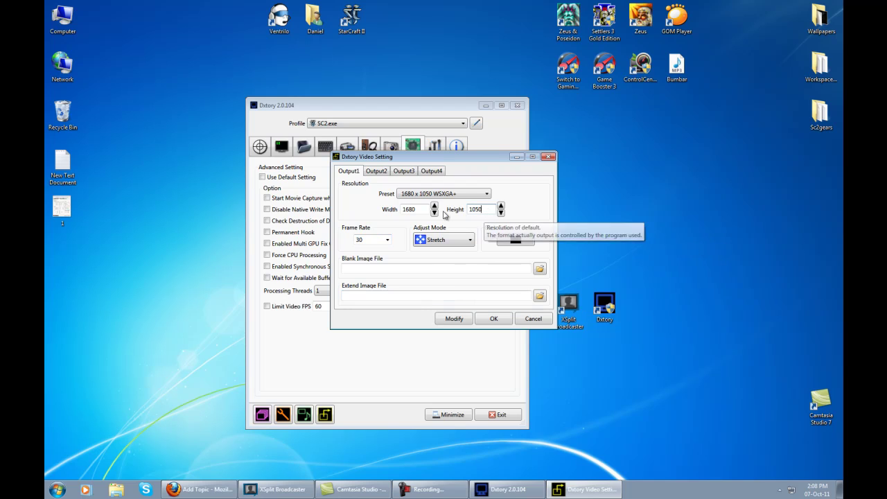
left_click(275, 489)
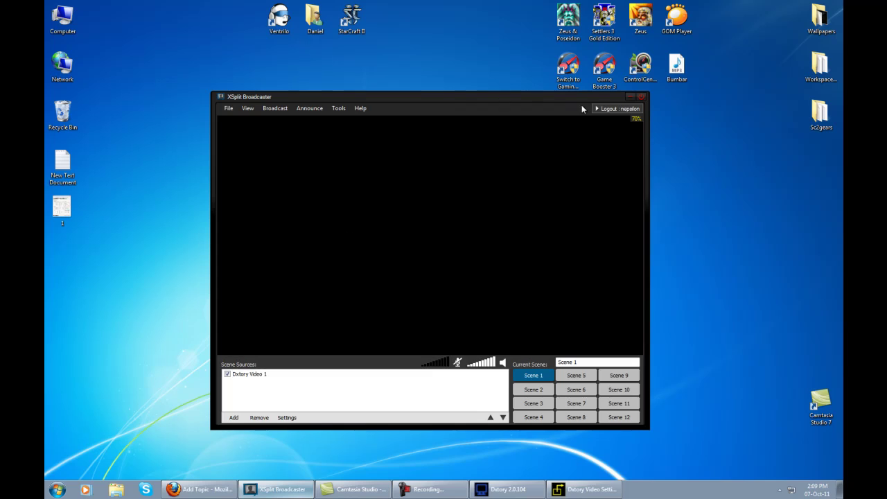
- Check XSplit's View > Frame rate setting, which stays at 29.97 fps
left_click(630, 99)
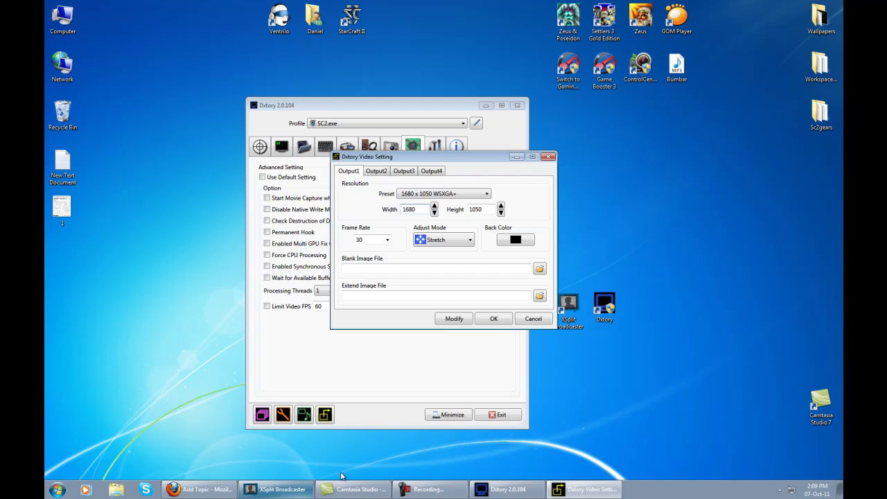
left_click(277, 489)
left_click(248, 108)
mouse_move(272, 131)
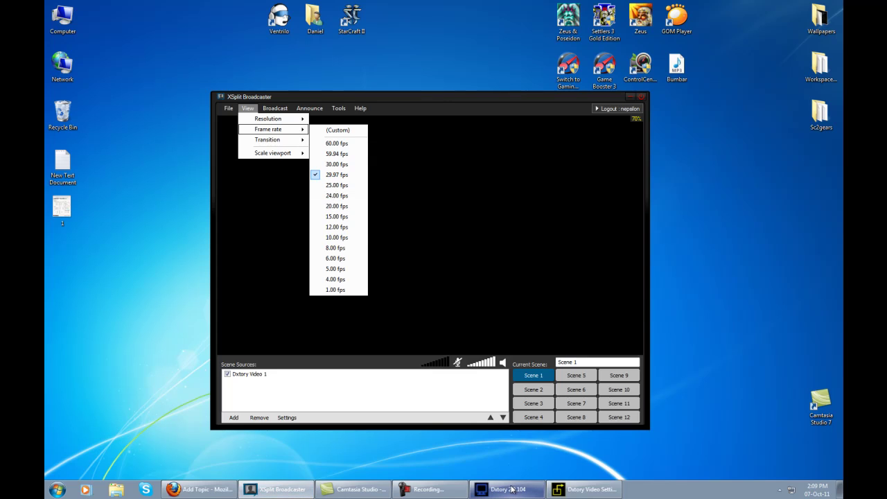
- Apply Dxtory's video output settings with Modify and minimize XSplit Broadcaster
left_click(586, 489)
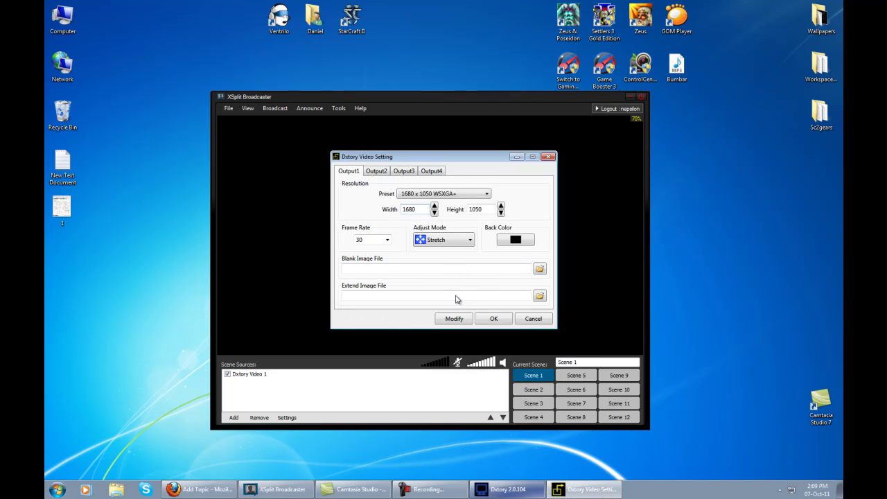
left_click(453, 318)
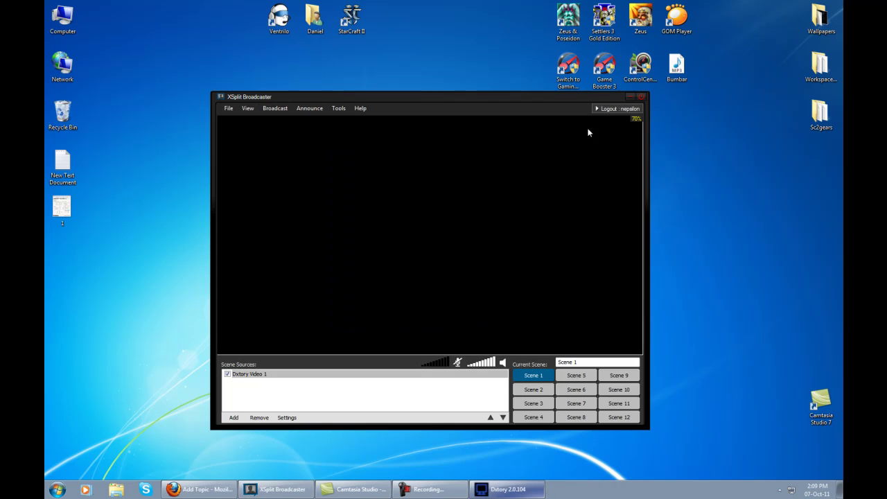
left_click(629, 98)
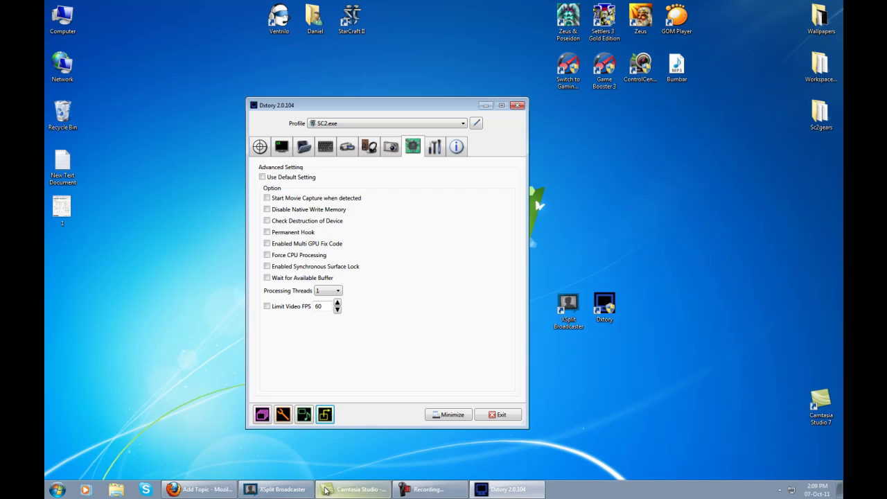
- Confirm Start/Stop Movie Capture is set to F12, then launch StarCraft II from the desktop
left_click(391, 146)
left_click(323, 149)
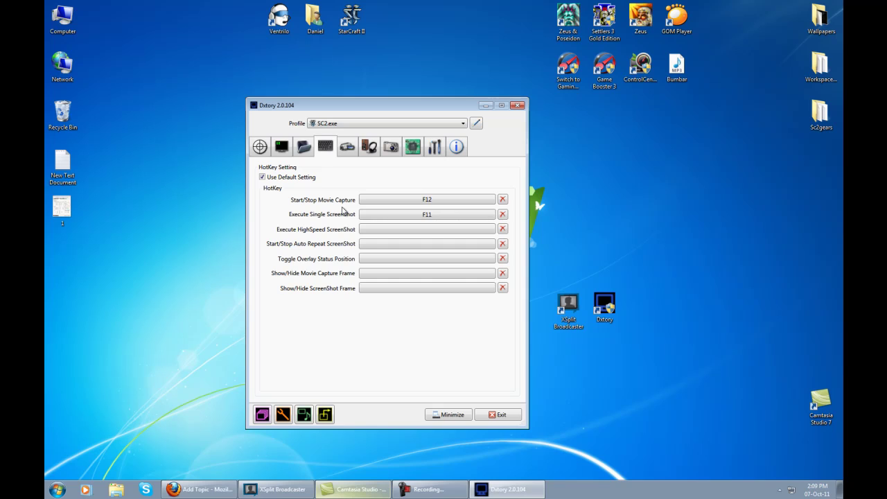
double_click(352, 20)
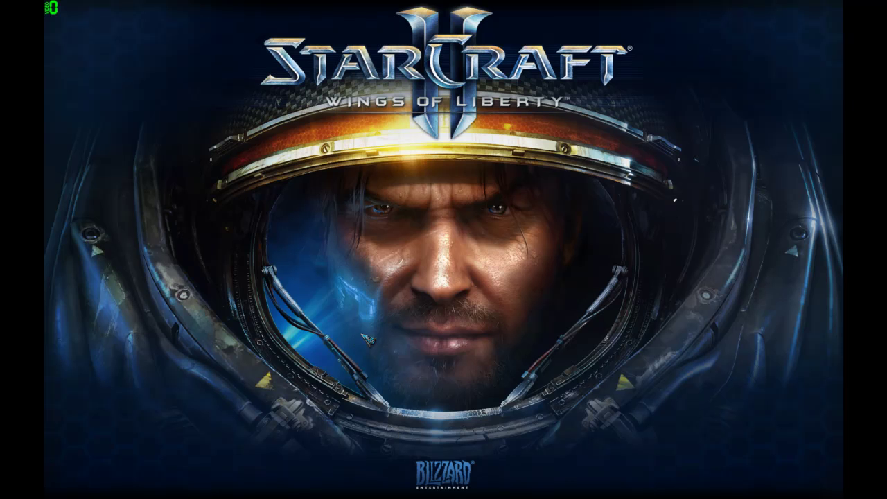
- Let StarCraft II load to its Battle.net login screen, then drop out to the Windows desktop
key("alt+Tab")
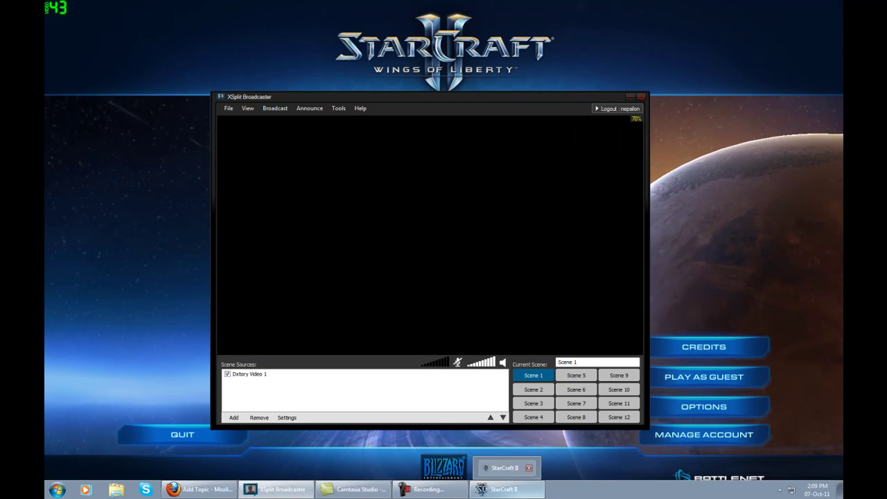
key("super+d")
- Refresh the desktop, glance at Camtasia Studio and minimize it, then return to StarCraft II's login screen
right_click(347, 205)
left_click(372, 252)
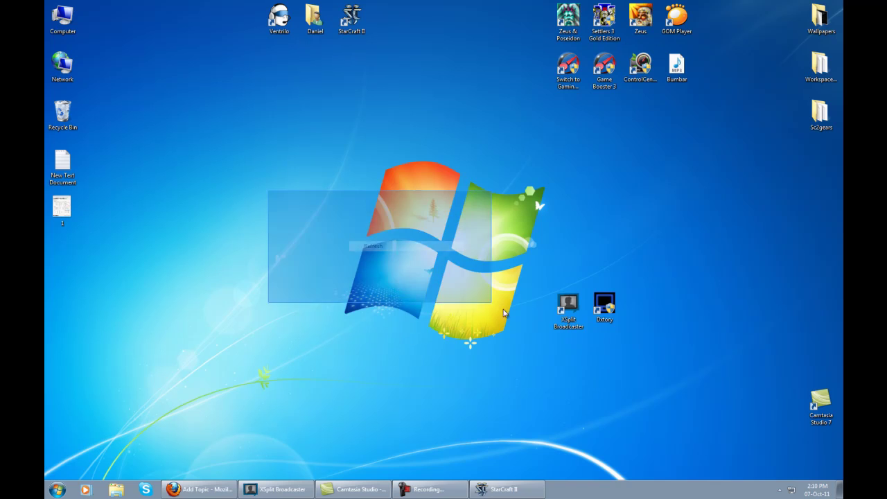
left_click(353, 489)
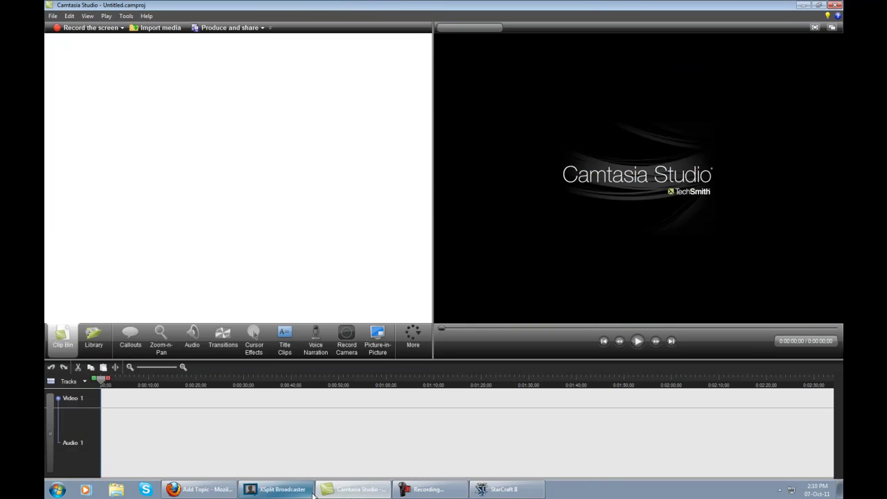
left_click(353, 489)
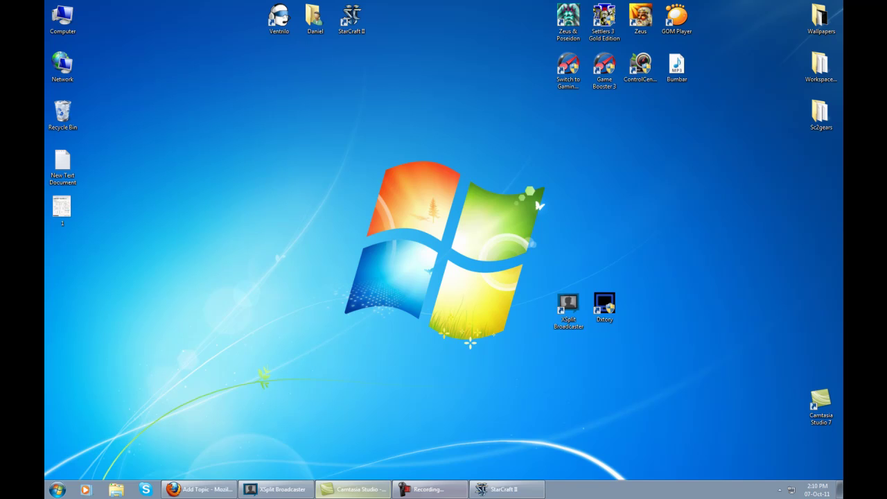
left_click(460, 490)
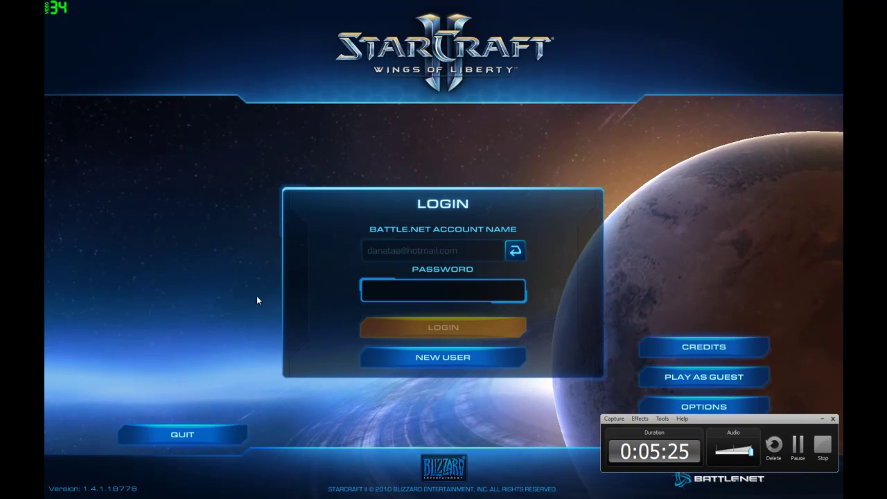